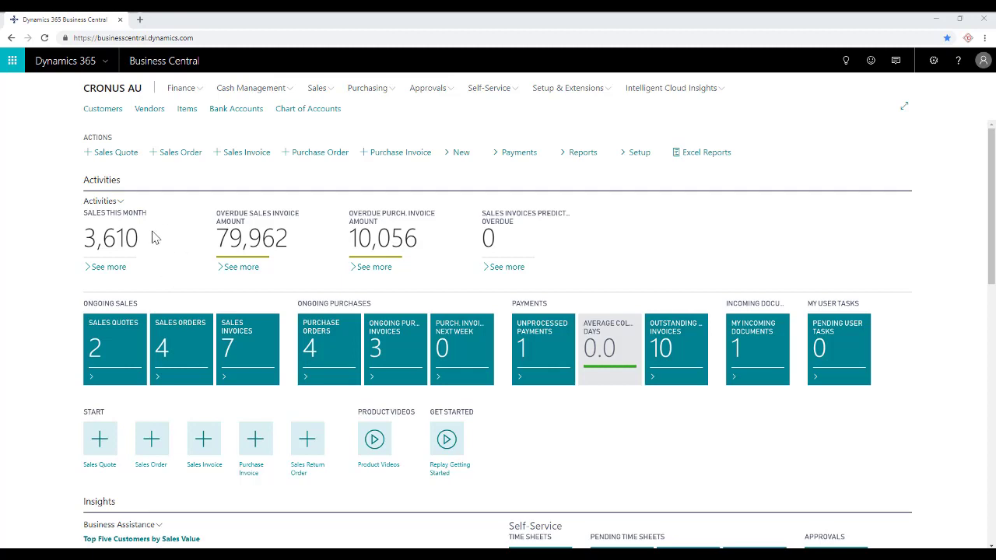
Open the Chart of Accounts from the Finance area and switch it to list editing
click(197, 93)
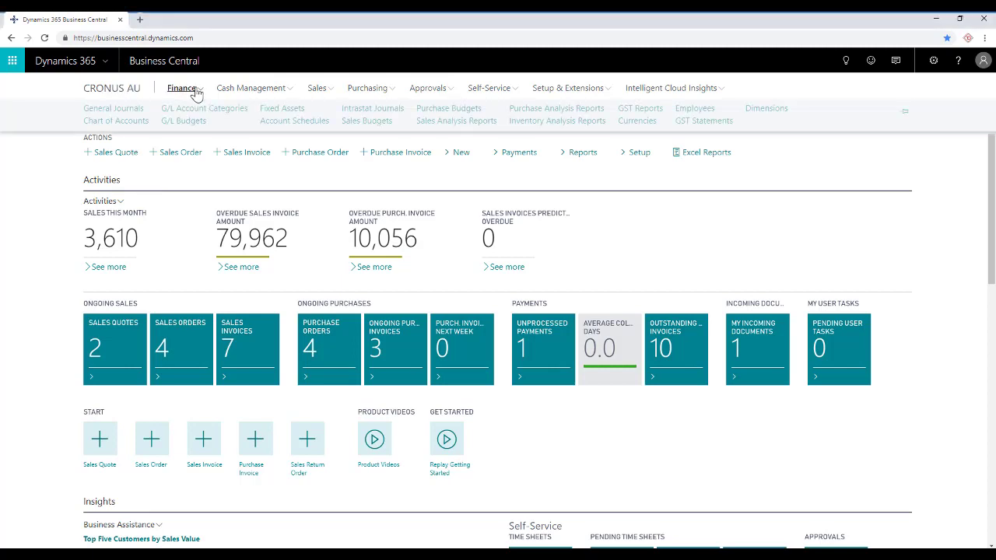
click(136, 122)
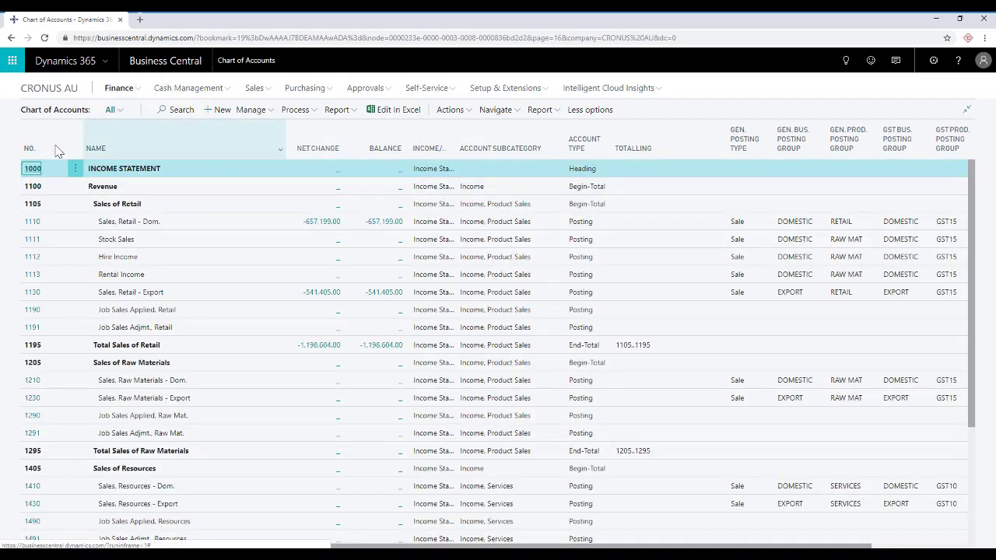
click(270, 112)
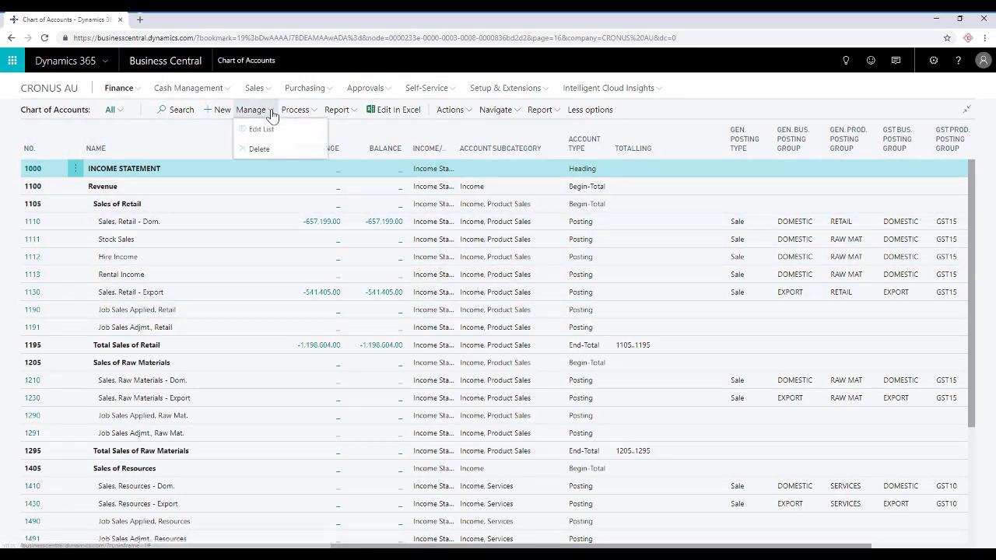
click(261, 129)
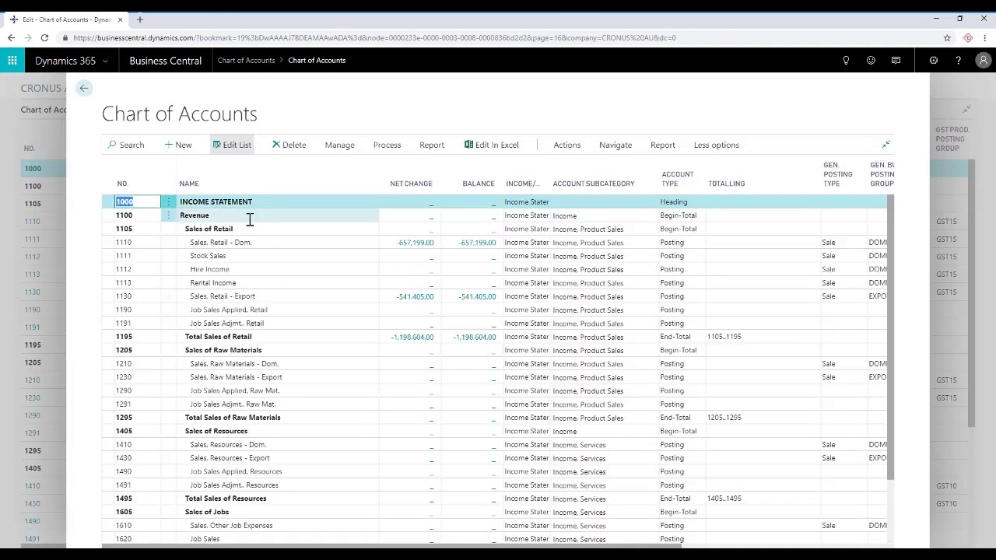
Select the name cell of the Sales of Retail account and close the editable list
click(249, 220)
click(249, 230)
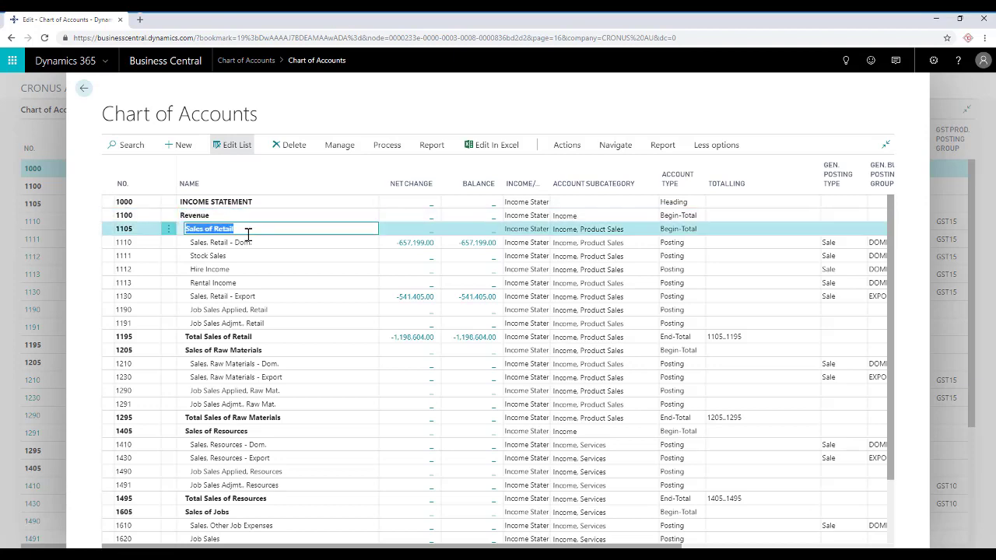
key(Escape)
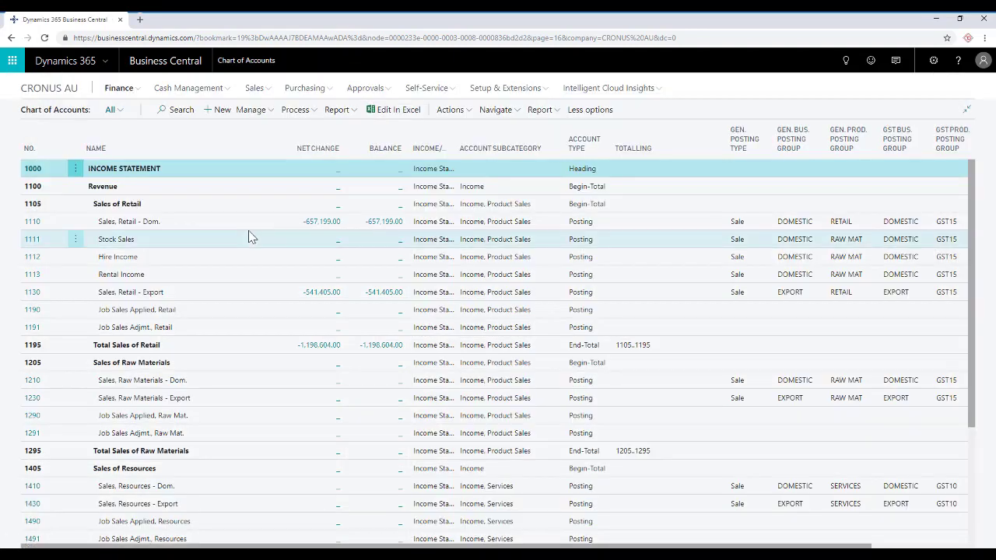
Open the G/L account card for Sales, Retail - Dom. for editing and toggle it between view and edit modes
click(75, 221)
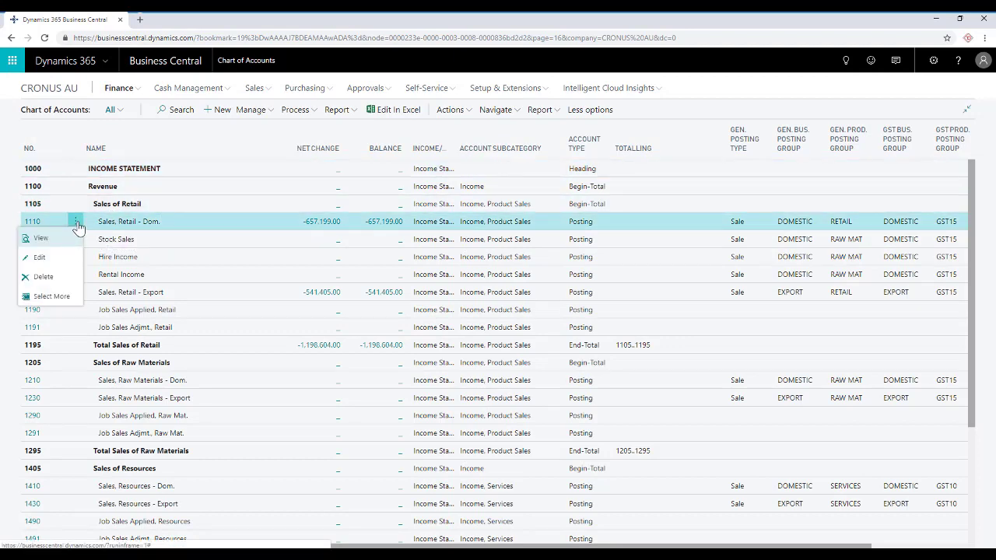
click(60, 259)
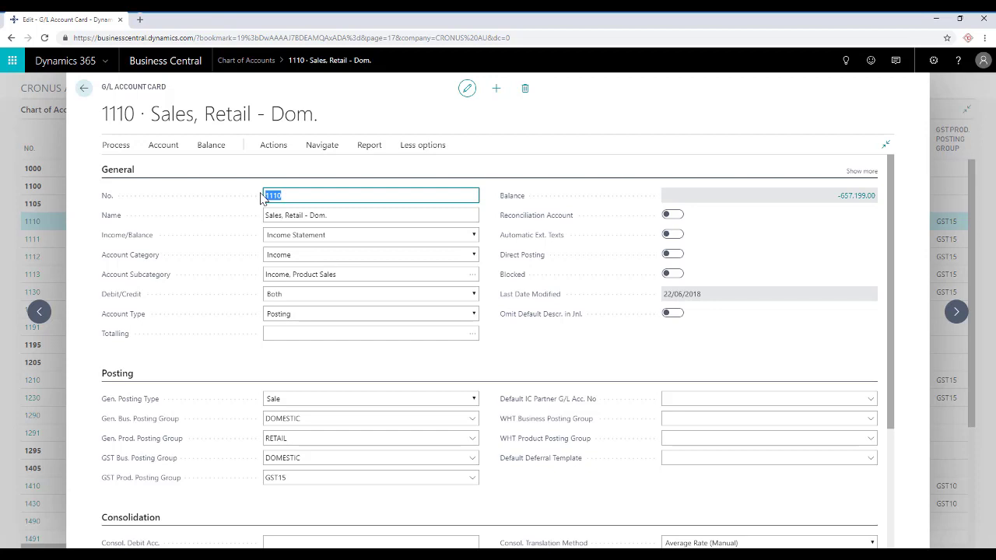
click(466, 89)
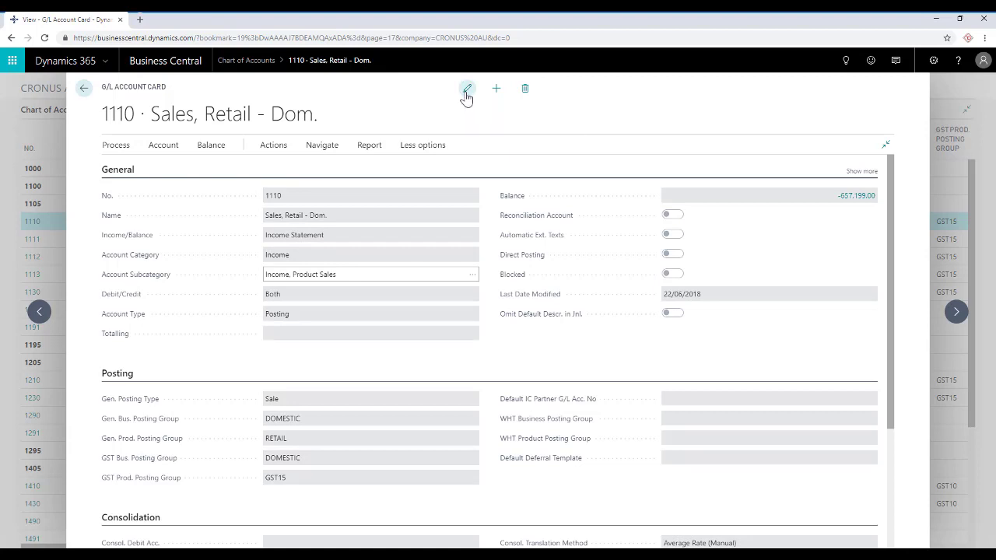
click(378, 201)
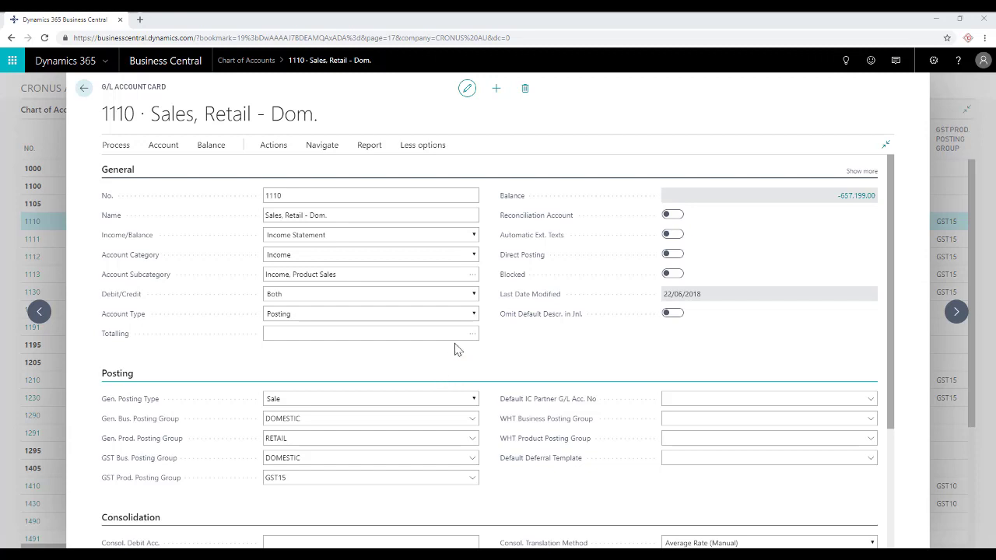
click(496, 88)
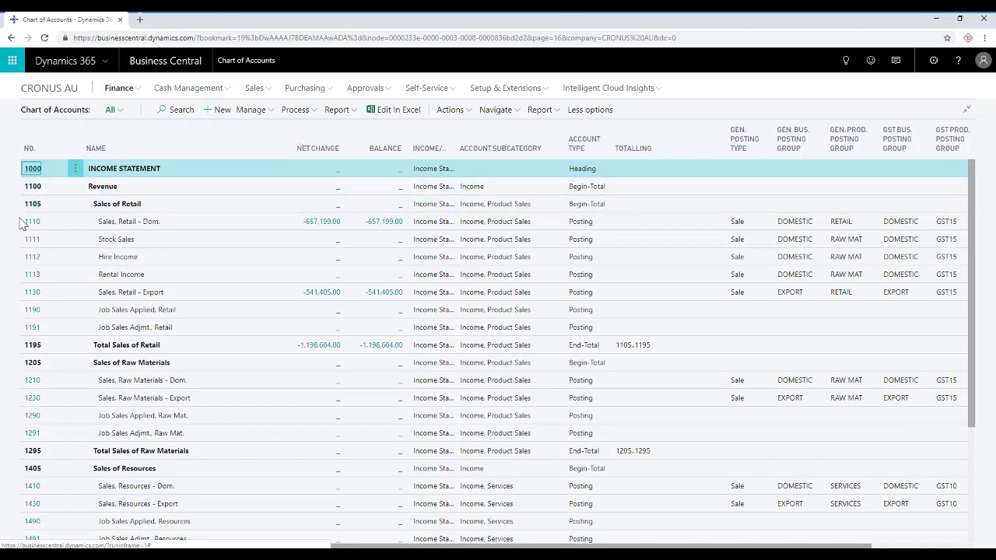
click(77, 222)
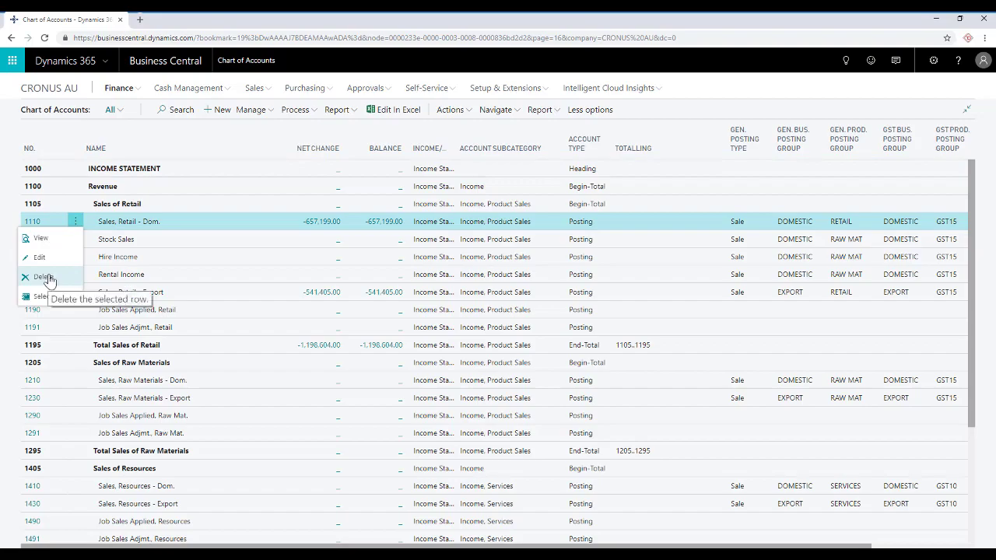
click(197, 174)
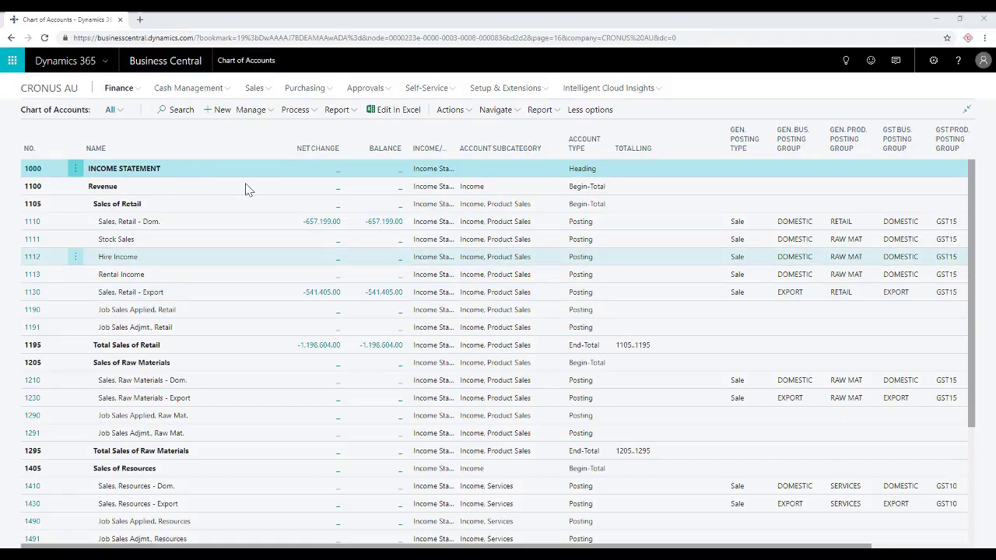
Go to the Customers list in the Sales area and open the Adatum Corporation card for editing
click(258, 90)
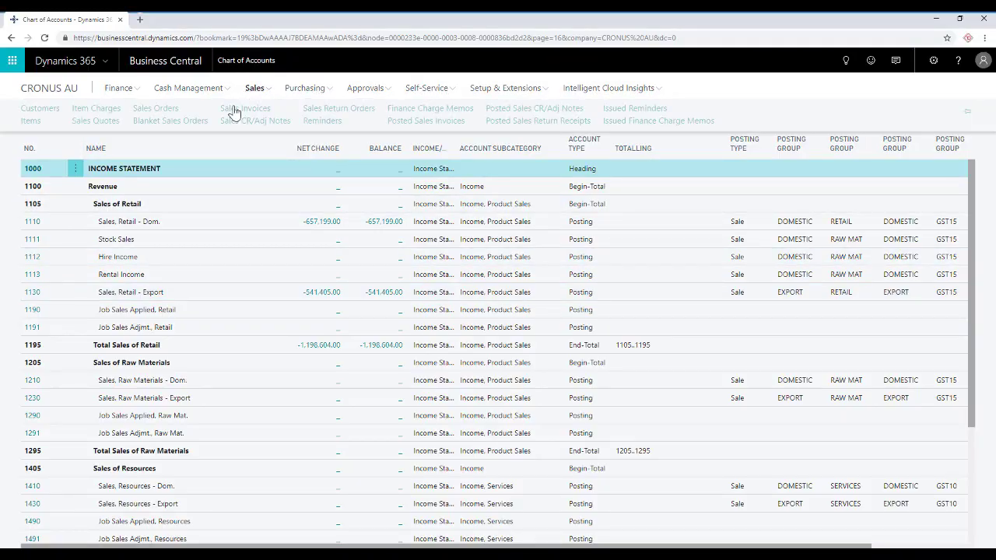
click(55, 112)
click(77, 157)
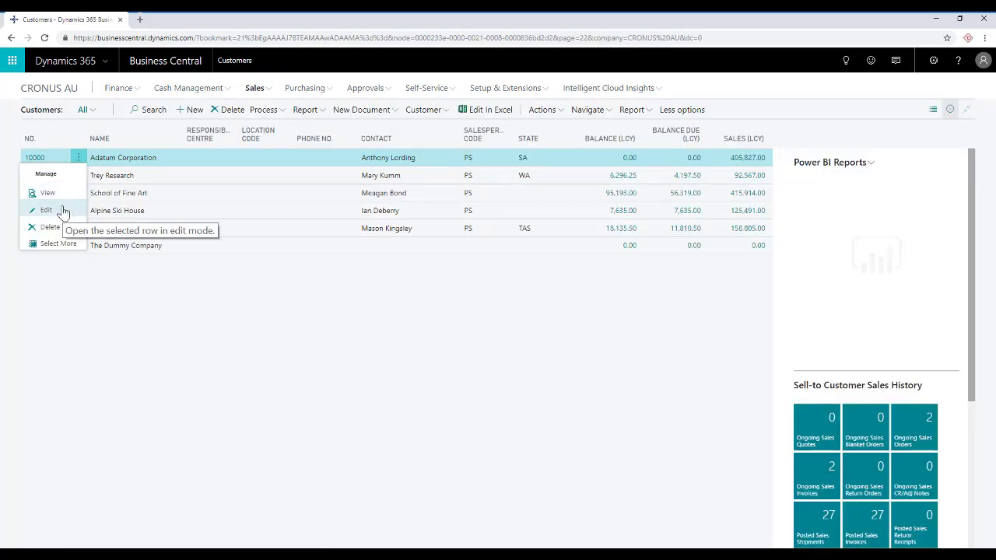
key(Escape)
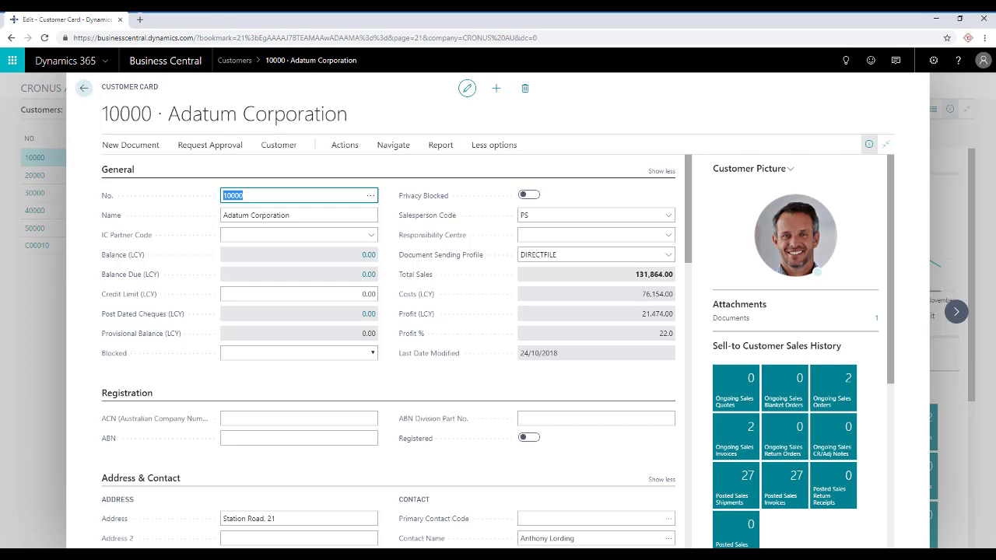
Compare read-only fields such as Last Date Modified and Profit % with the editable Name and No. fields on the customer card
click(576, 355)
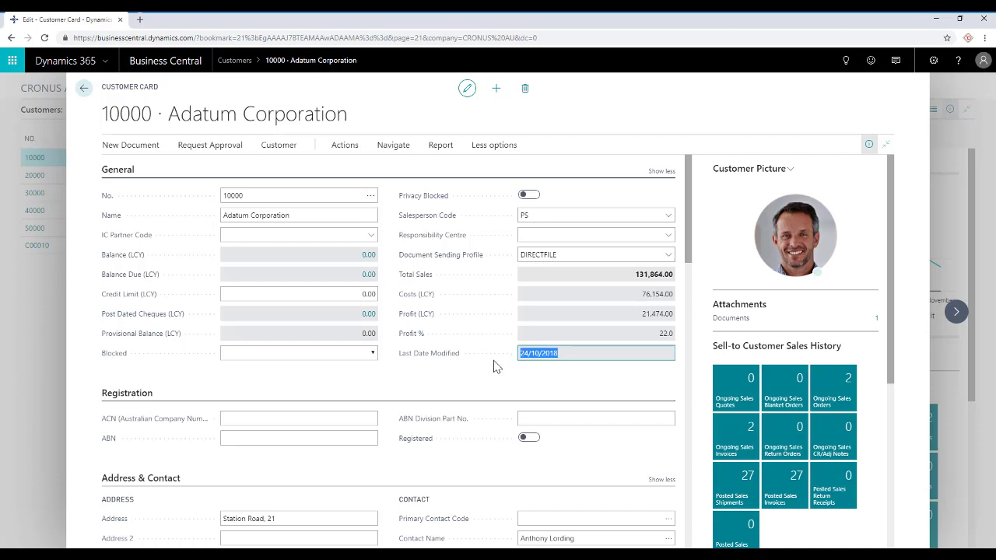
click(632, 335)
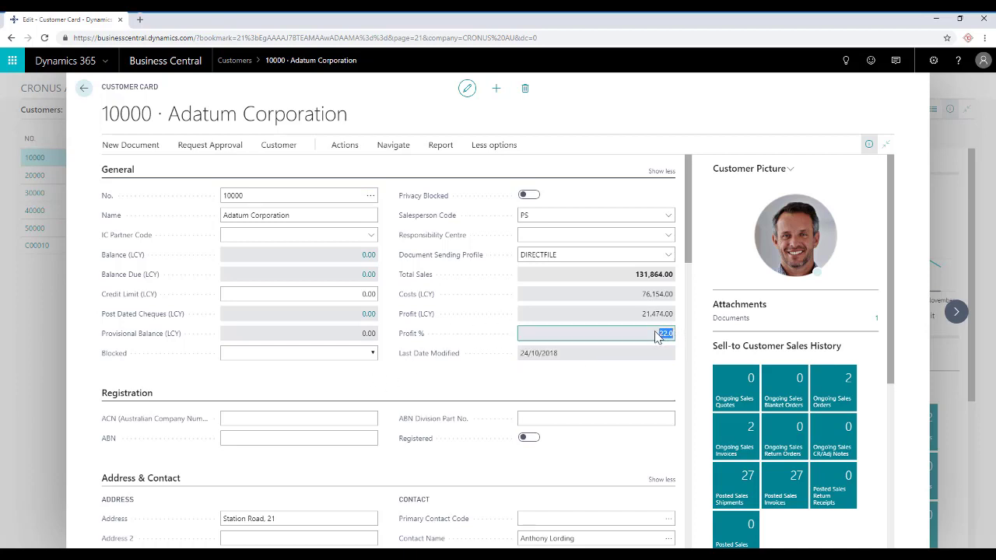
click(312, 217)
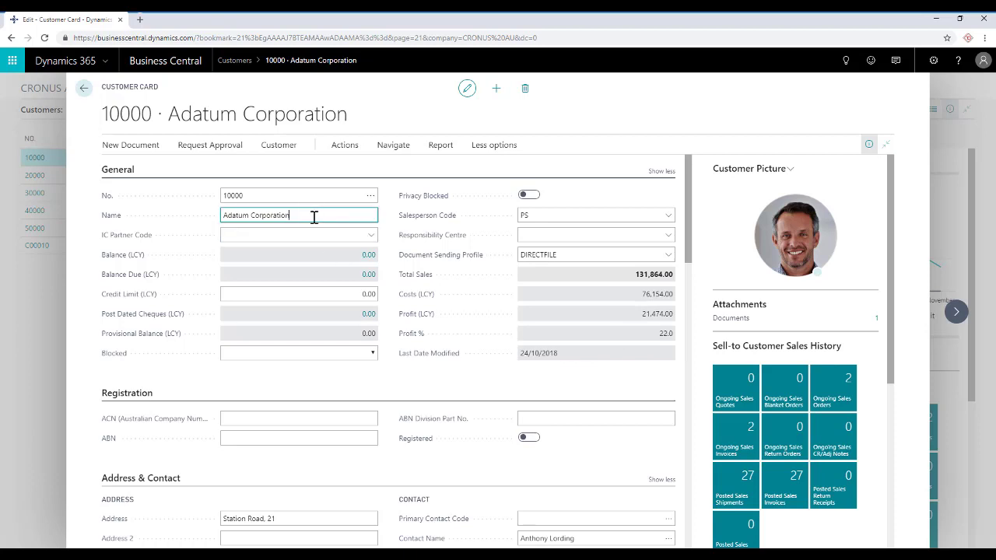
drag(316, 216, 187, 224)
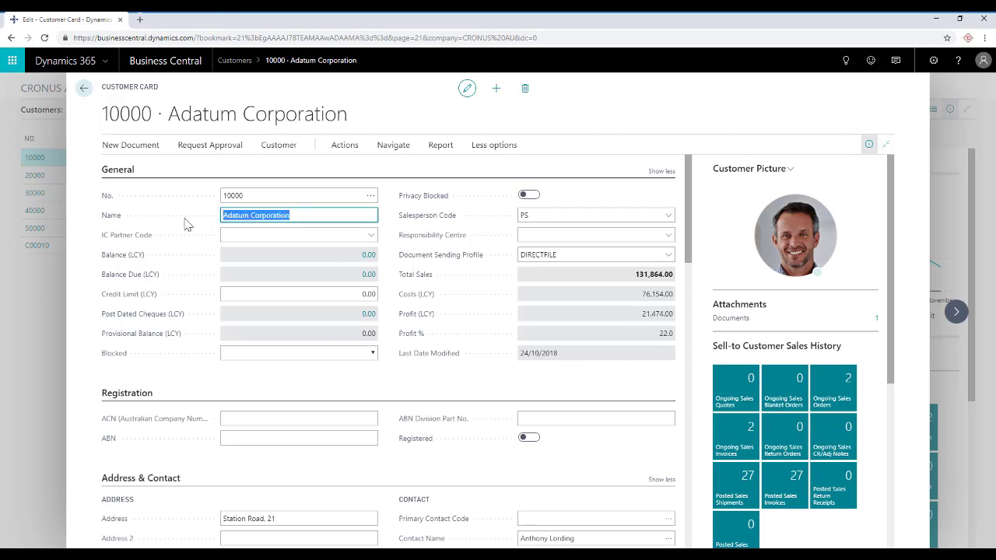
click(289, 195)
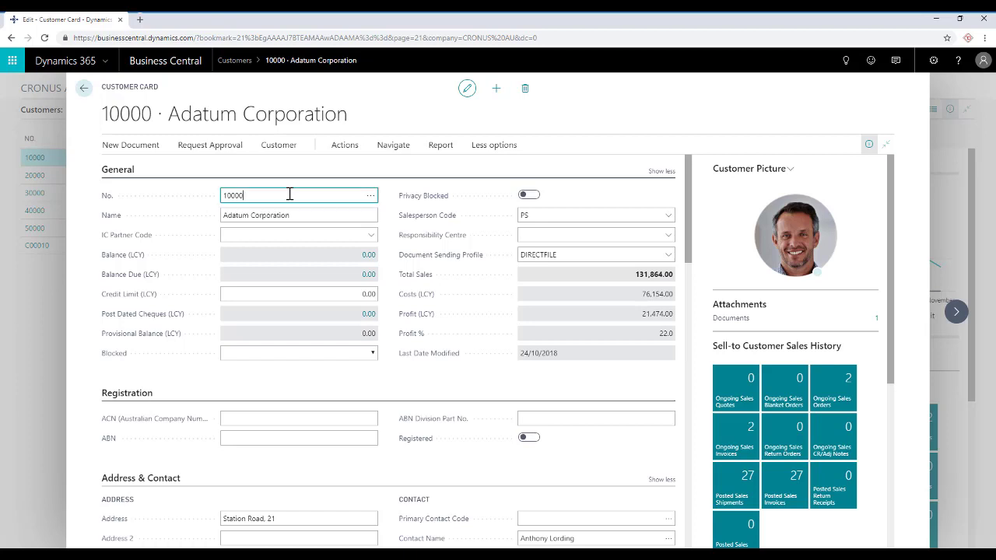
drag(289, 195, 195, 195)
scroll(355, 235, down, 15)
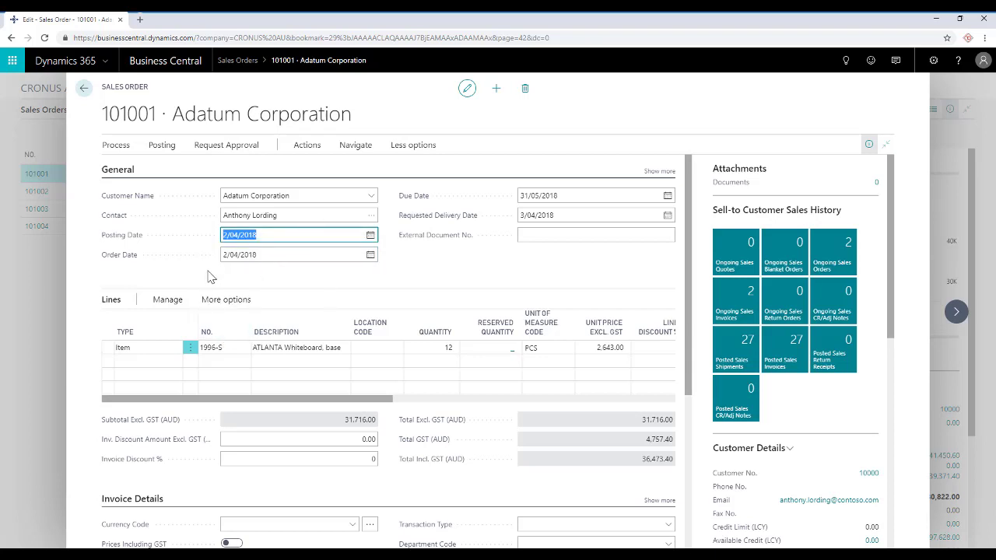
Set the sales order's Posting Date to the work date using the shortcut value w
text(w)
key(Tab)
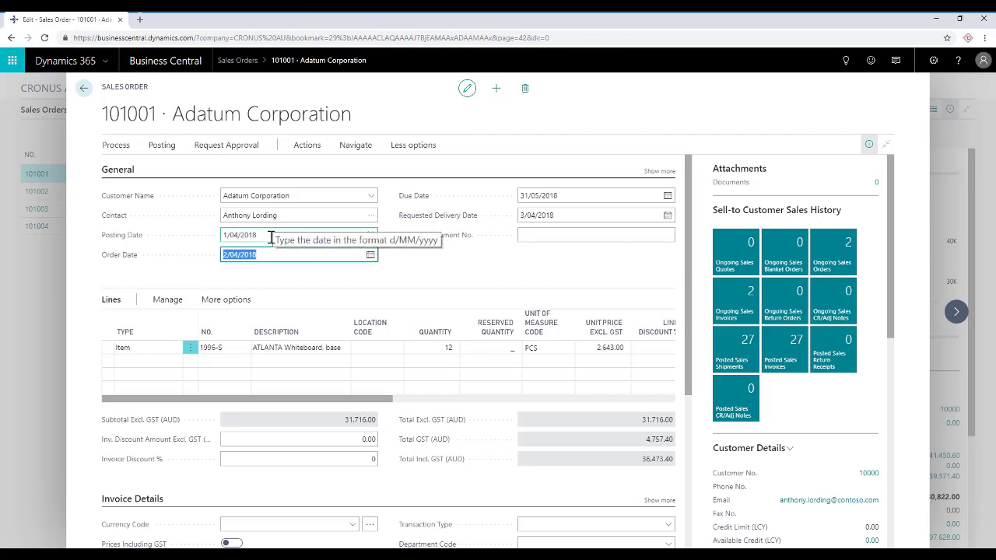
click(264, 235)
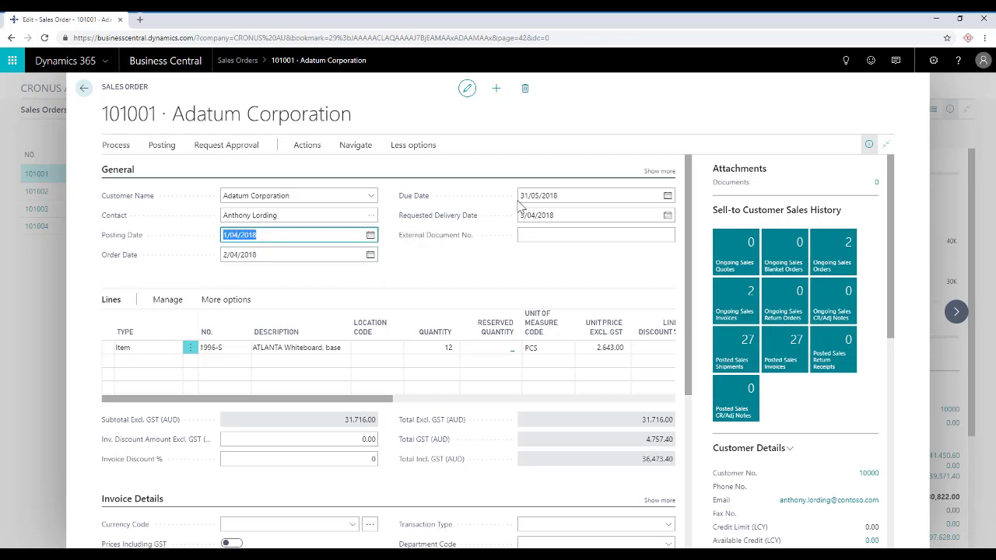
Check the Work Date in My Settings and close the settings without saving
click(935, 67)
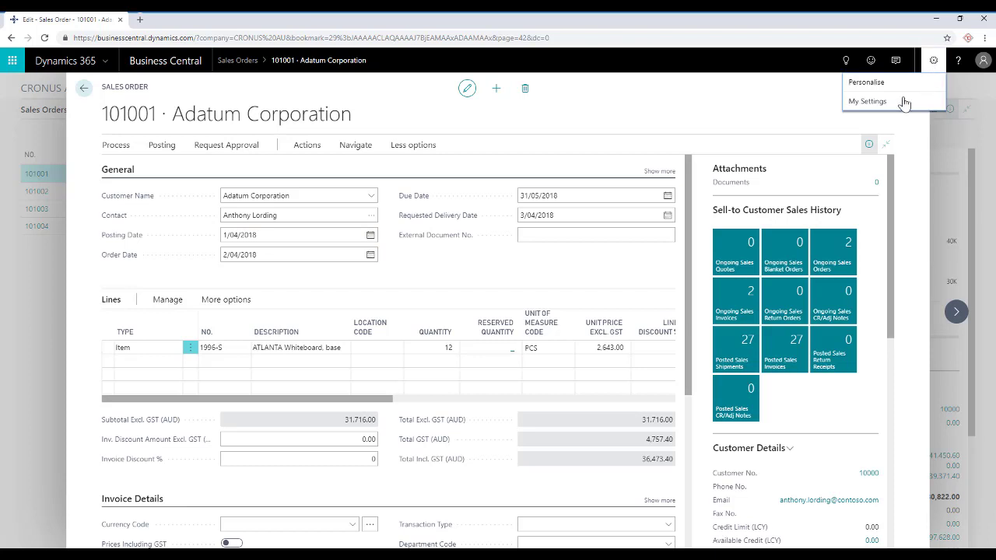
click(892, 105)
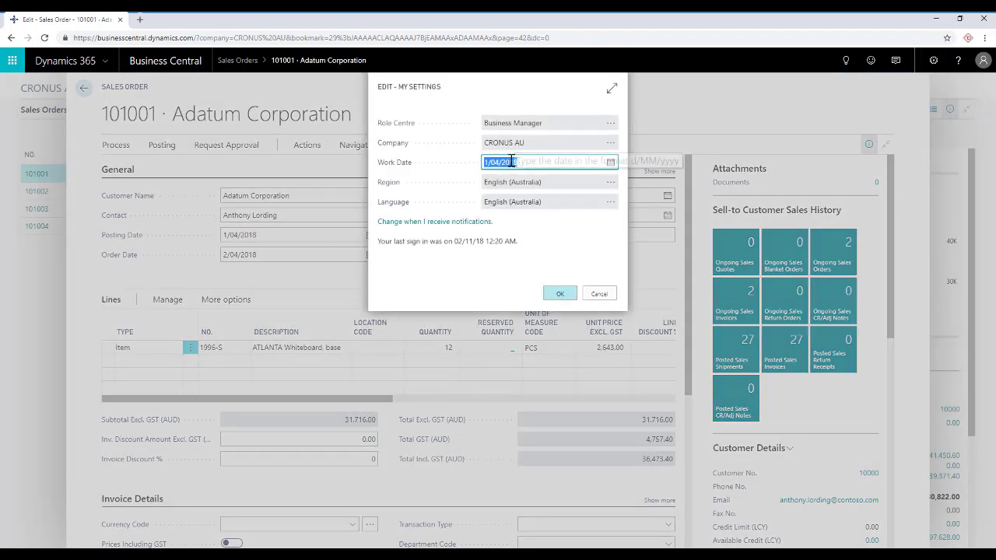
click(600, 294)
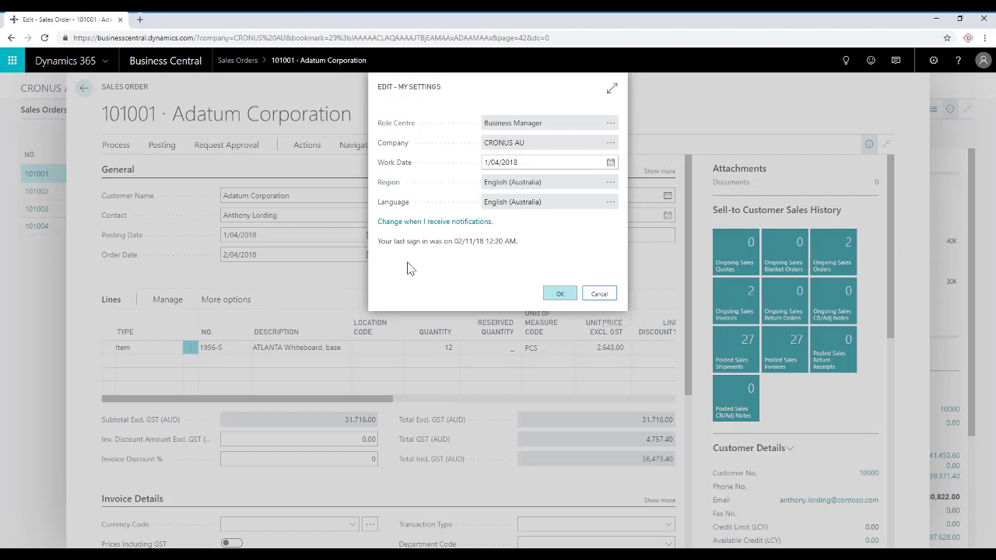
Set the sales order's Posting Date to today's date using the shortcut value t
click(298, 239)
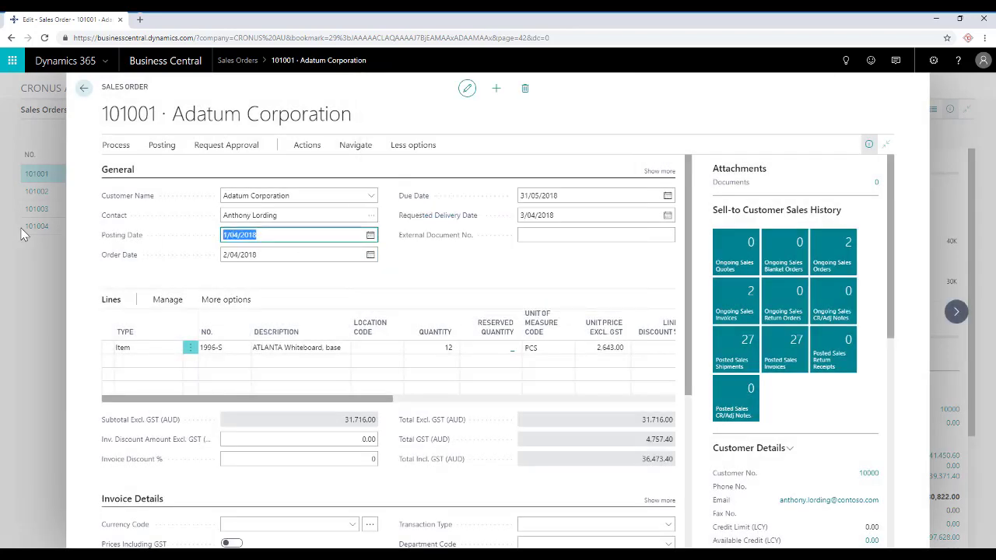
text(t)
click(249, 257)
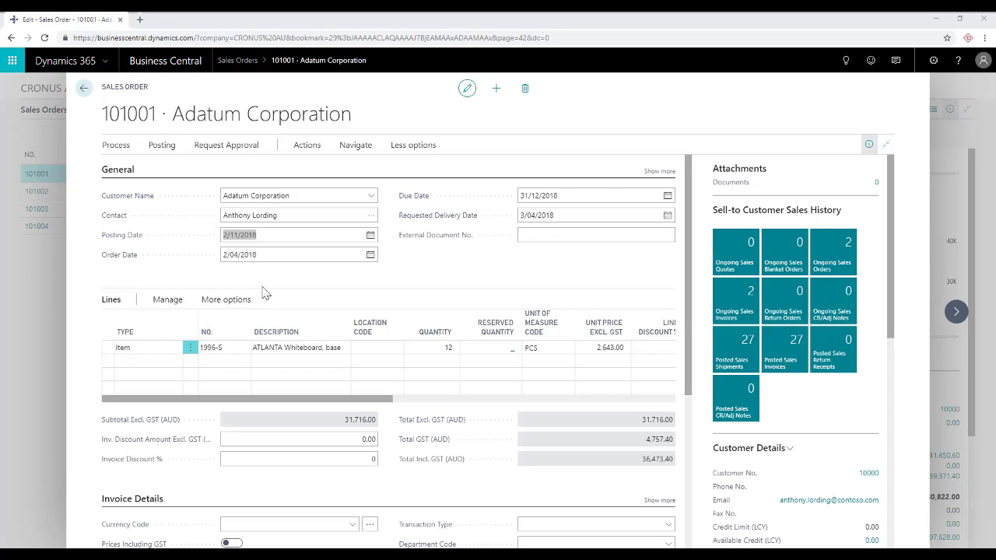
Set the sales order's Posting Date to the Tuesday of the work-date week using the weekday abbreviation tu
click(278, 236)
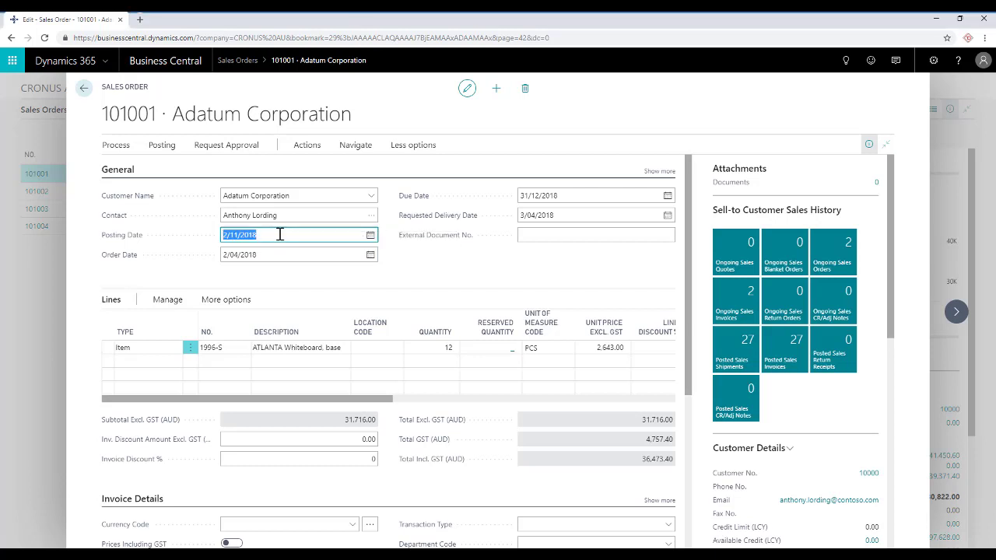
text(tu)
key(Tab)
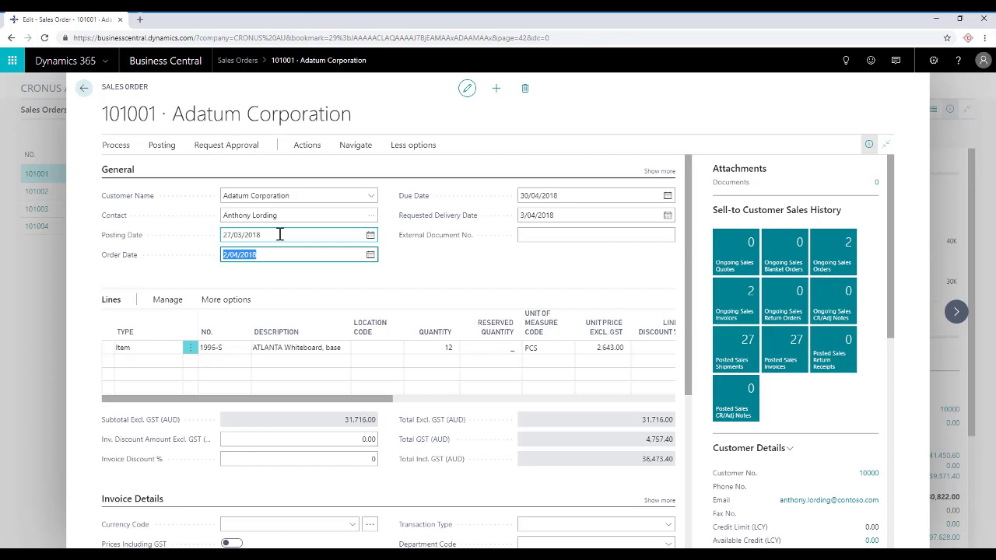
Set the sales order's Posting Date to the Saturday of the work-date week, 31/03/2018, using the abbreviation sa
click(268, 235)
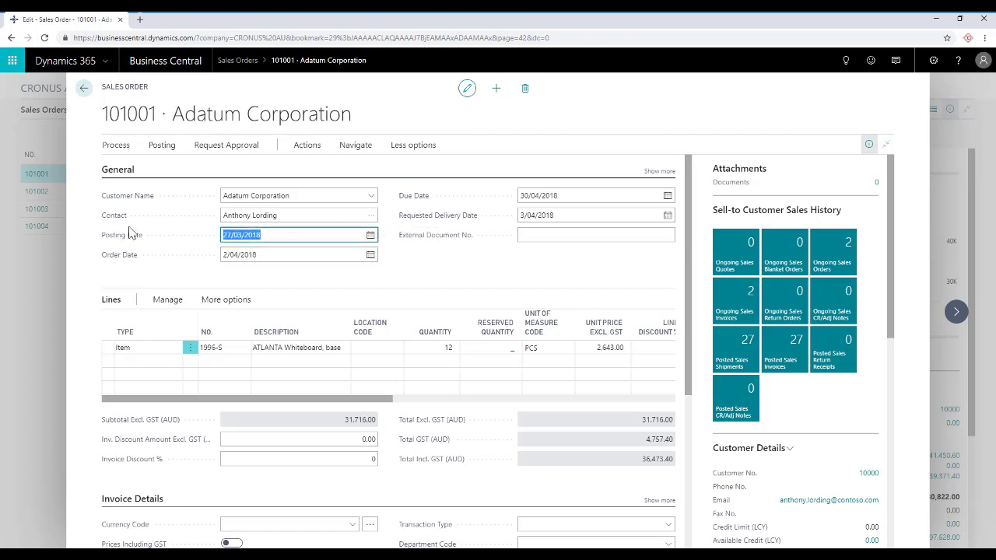
text(sa)
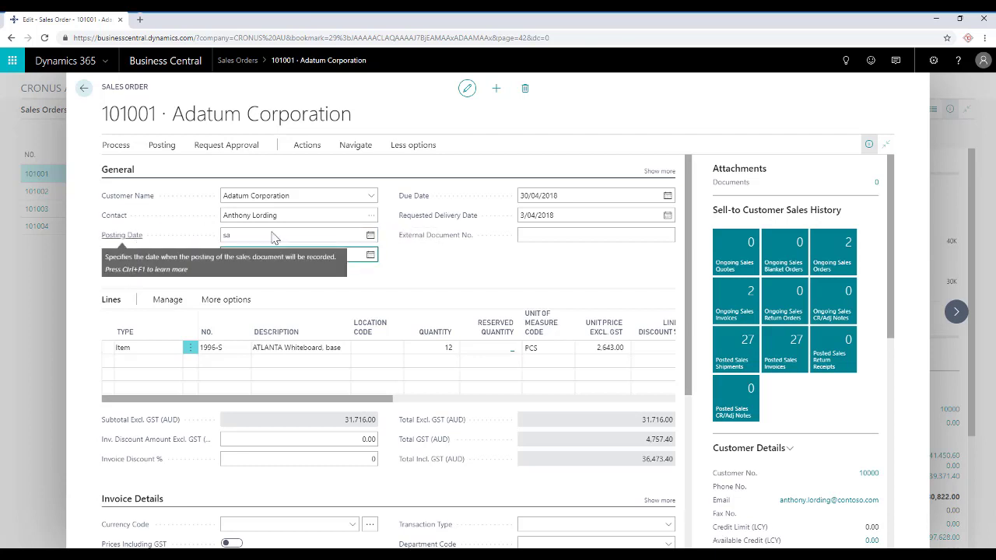
key(Tab)
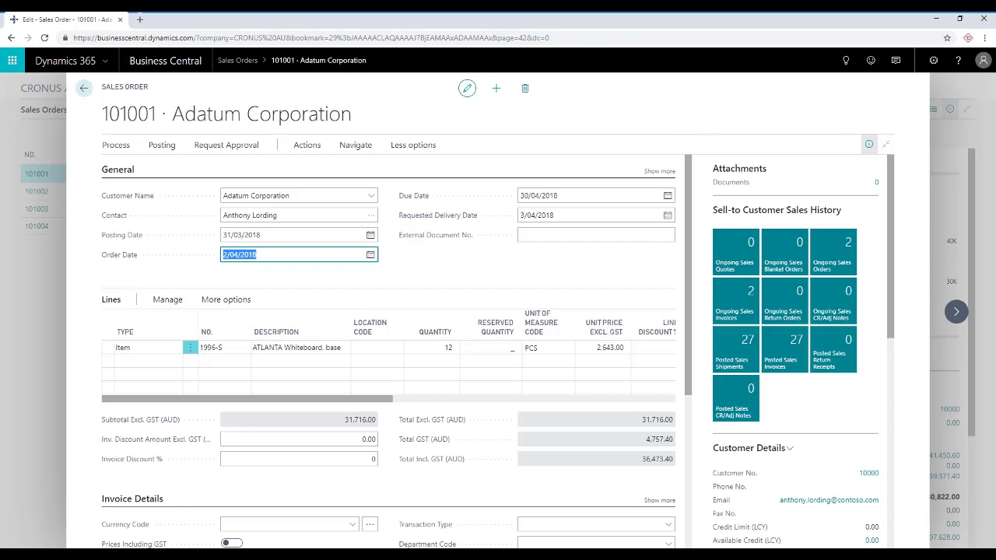
key(shift+Tab)
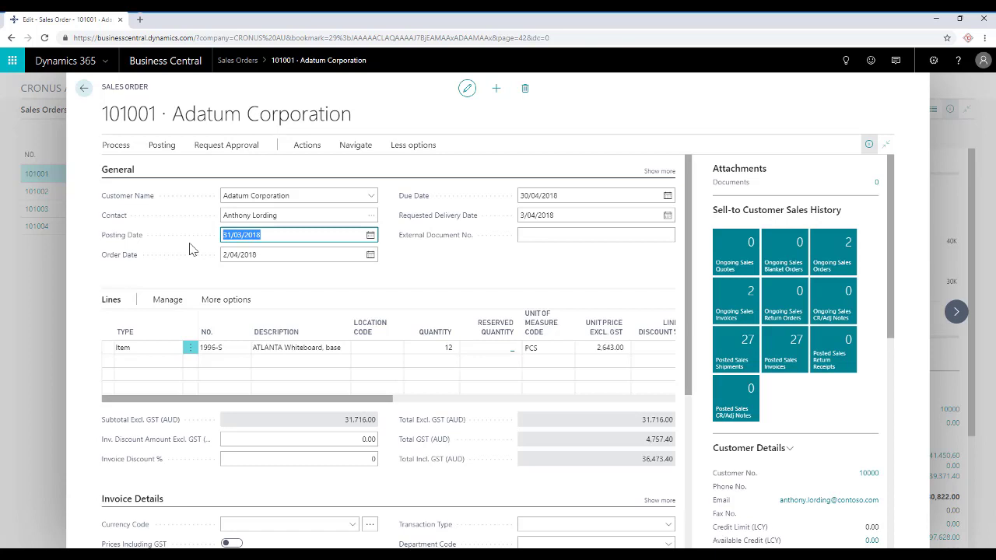
Set the sales order's Posting Date to 2/03/2018 using the day-and-month shorthand 0203
text(0203)
key(Tab)
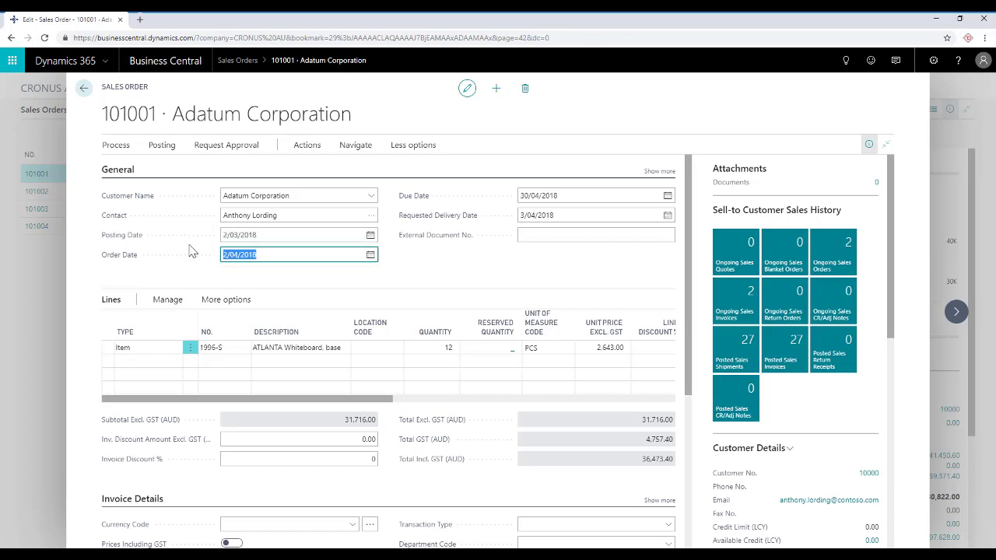
drag(261, 236, 238, 240)
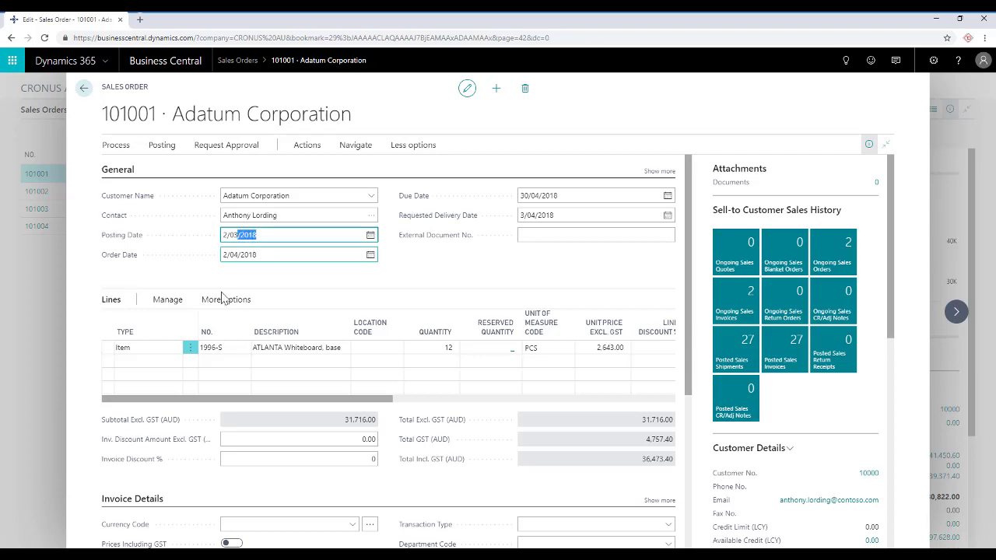
click(289, 235)
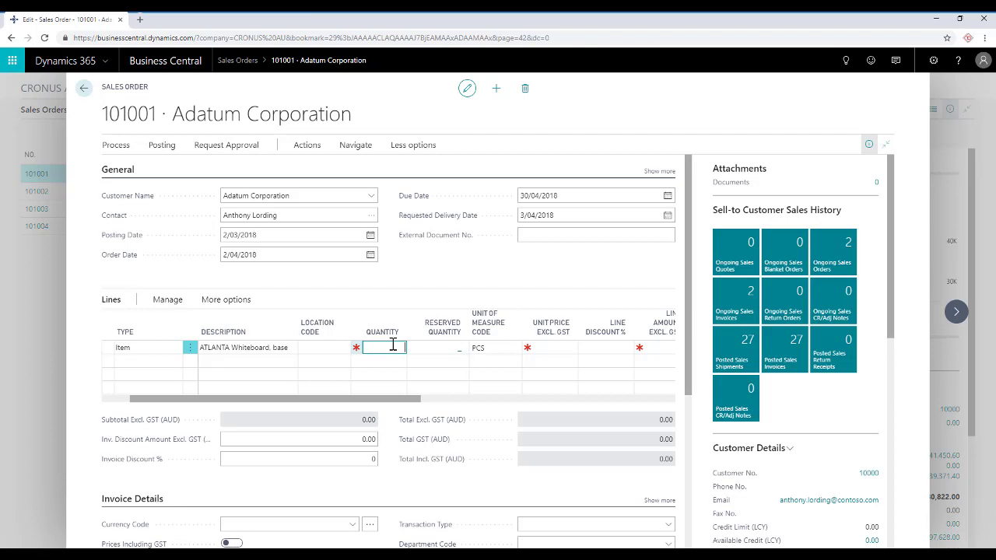
Set the ATLANTA Whiteboard line's Quantity with the calculation 13.50 * 2 - 12
text(13.50 + 2 - 1)
click(388, 348)
key(BackSpace)
text(*)
click(400, 348)
text(3)
key(BackSpace)
text(2)
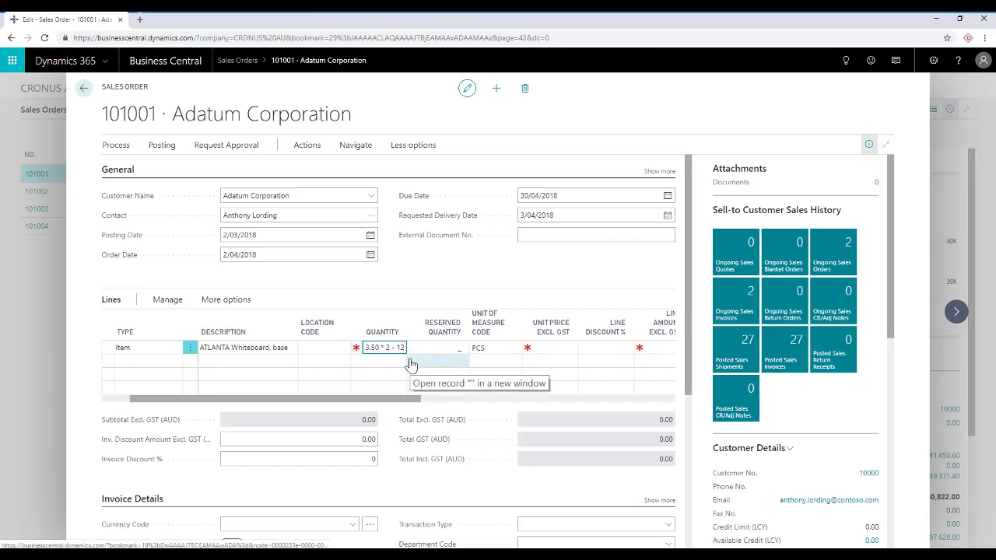
key(Tab)
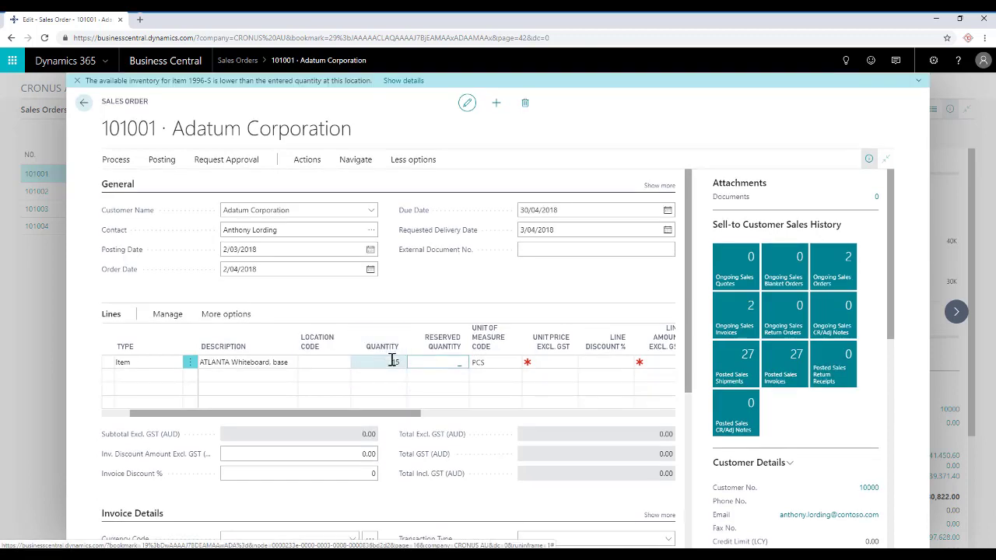
click(396, 361)
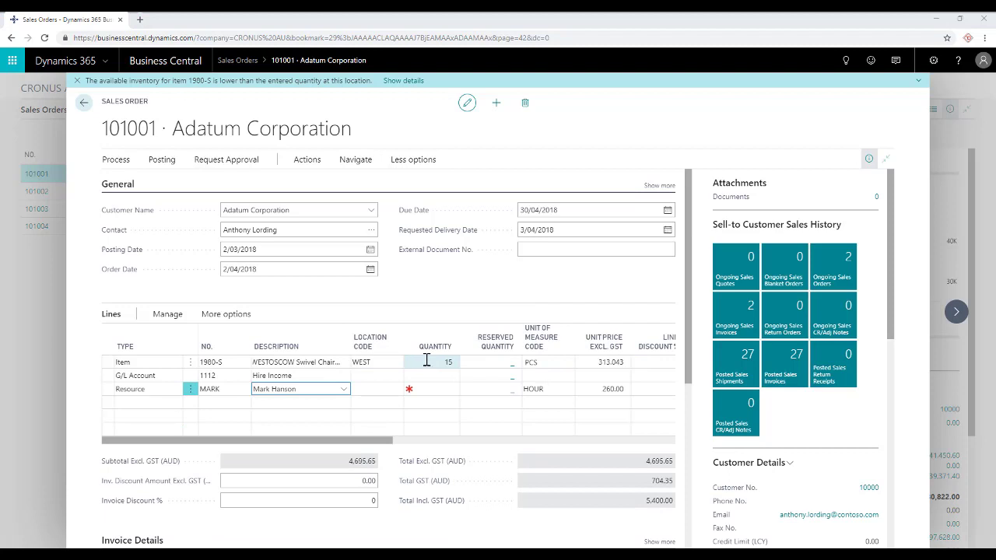
Examine the item line's Quantity and No. fields and the Type of the item, G/L account and resource lines
click(440, 362)
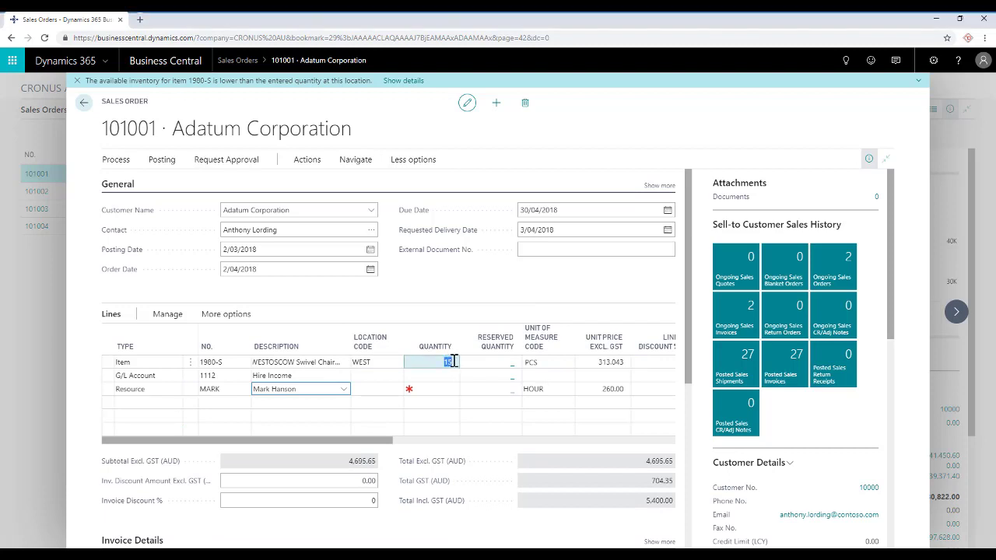
click(231, 364)
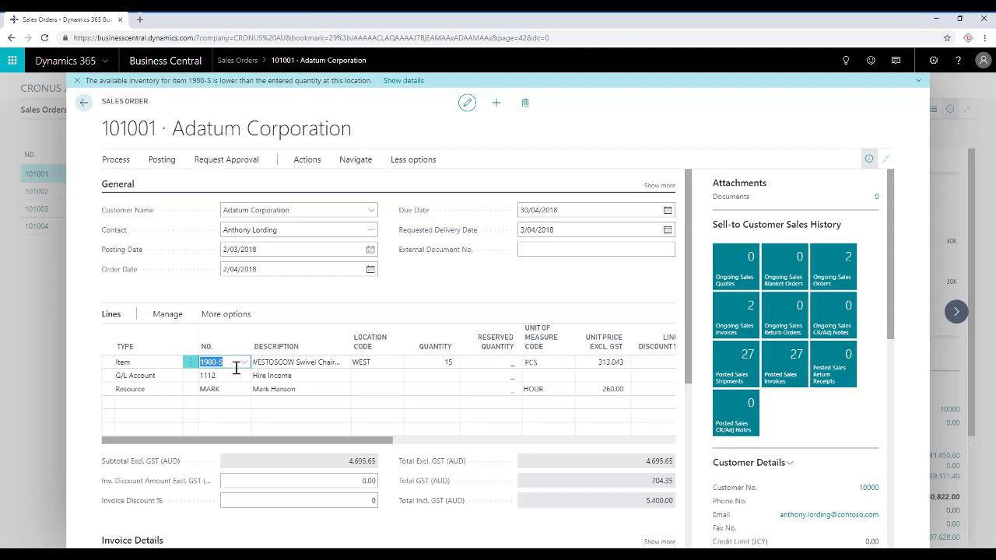
click(147, 363)
click(148, 377)
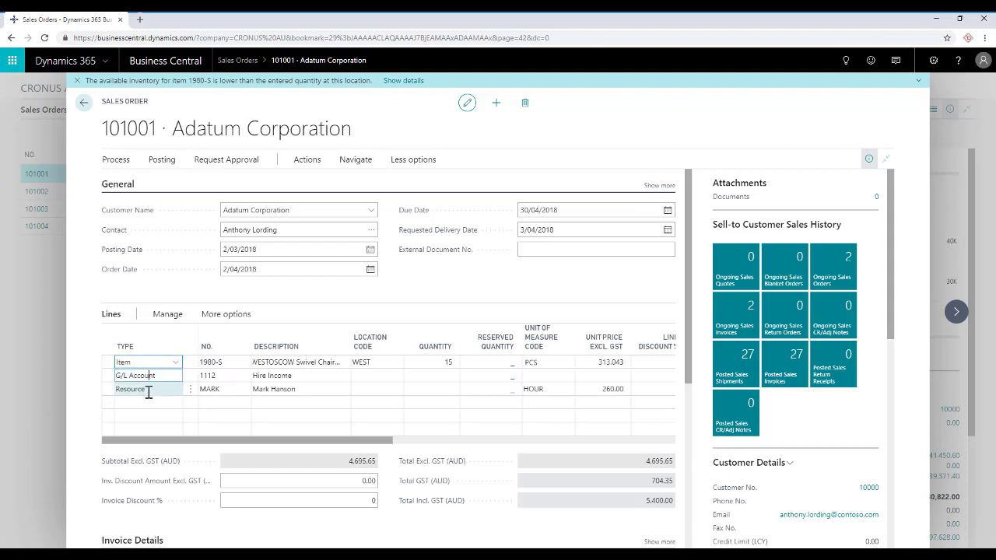
click(149, 392)
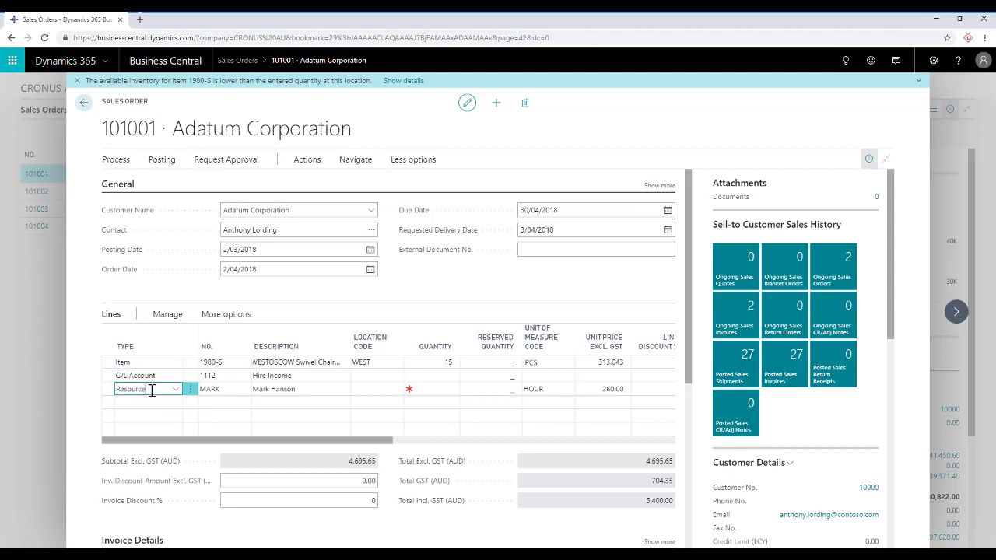
Replace the No. on the Resource line with the resource matching the partial entry lin
click(232, 393)
click(245, 391)
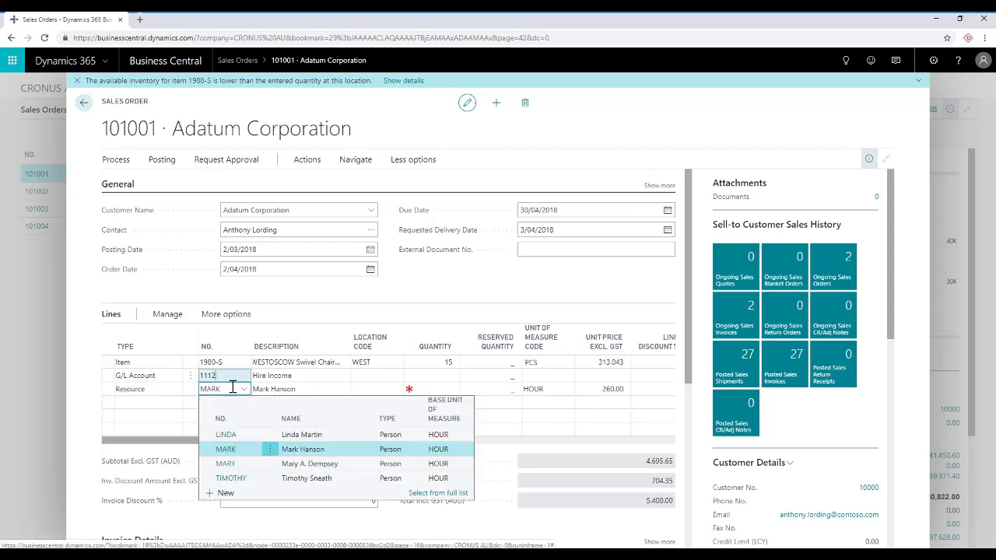
click(232, 386)
double_click(232, 387)
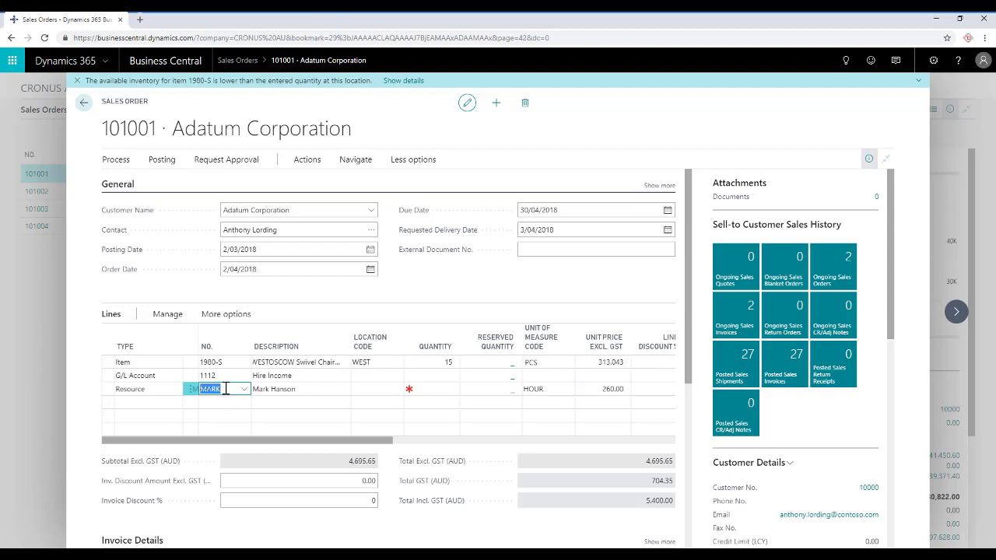
text(lin)
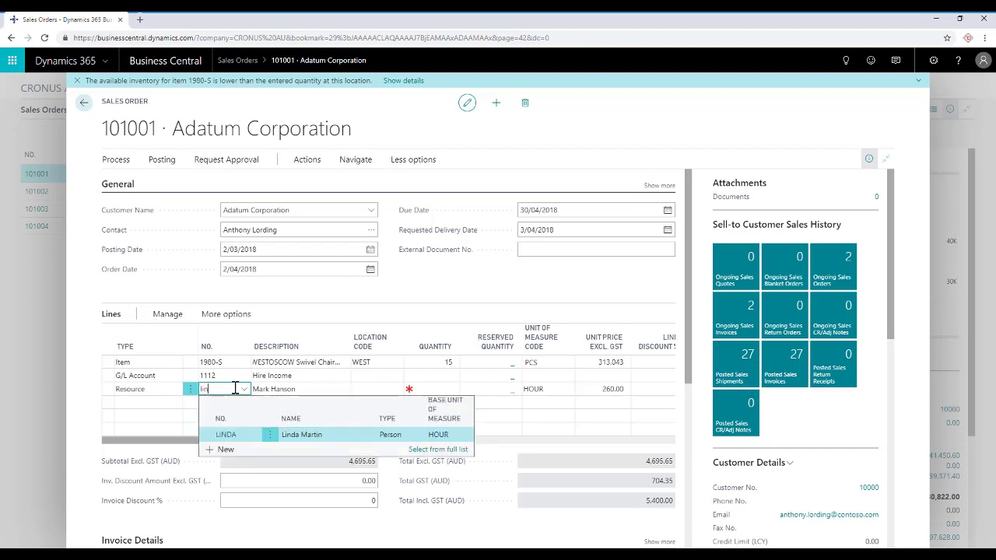
key(Tab)
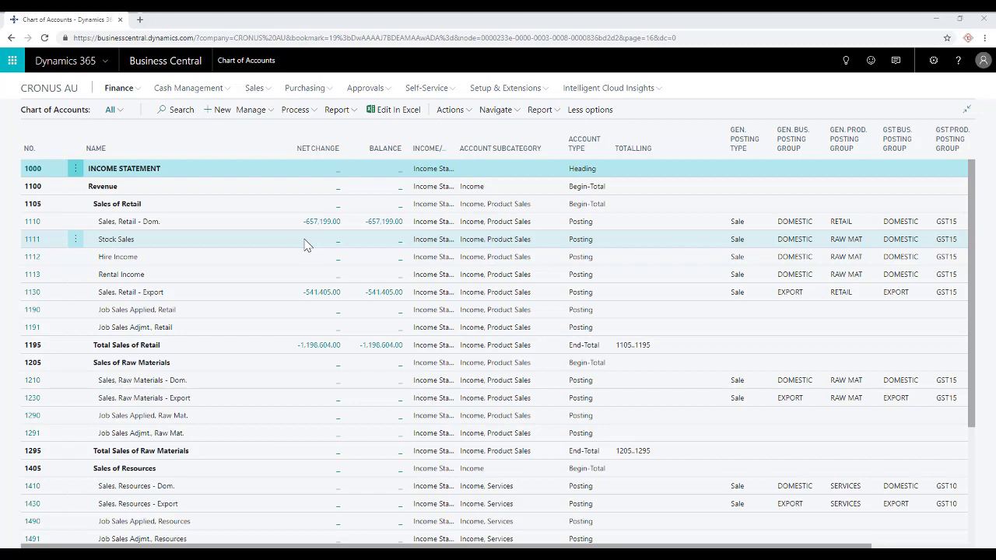
View the general ledger entries behind the Balance of account 1110 Sales, Retail - Dom., and return to the chart of accounts
click(381, 224)
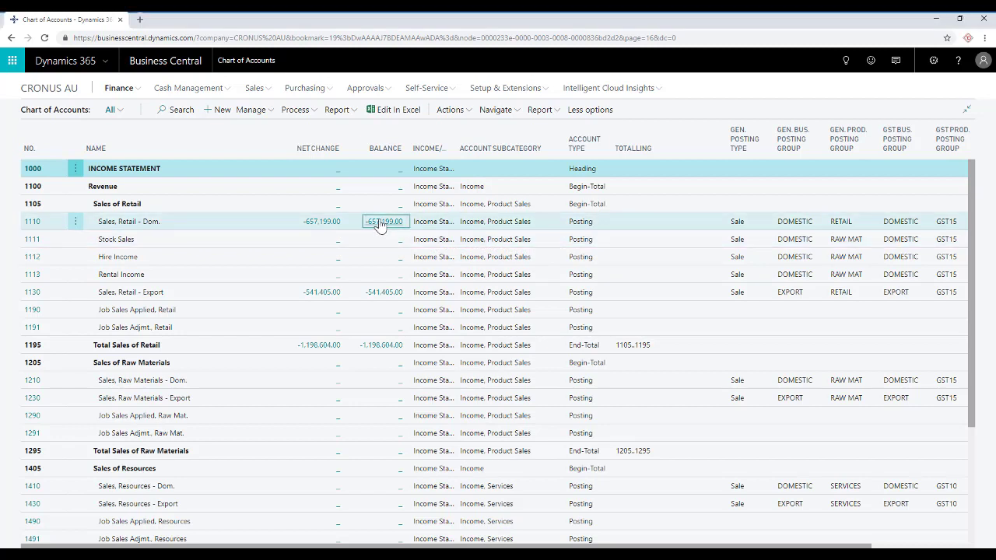
click(380, 224)
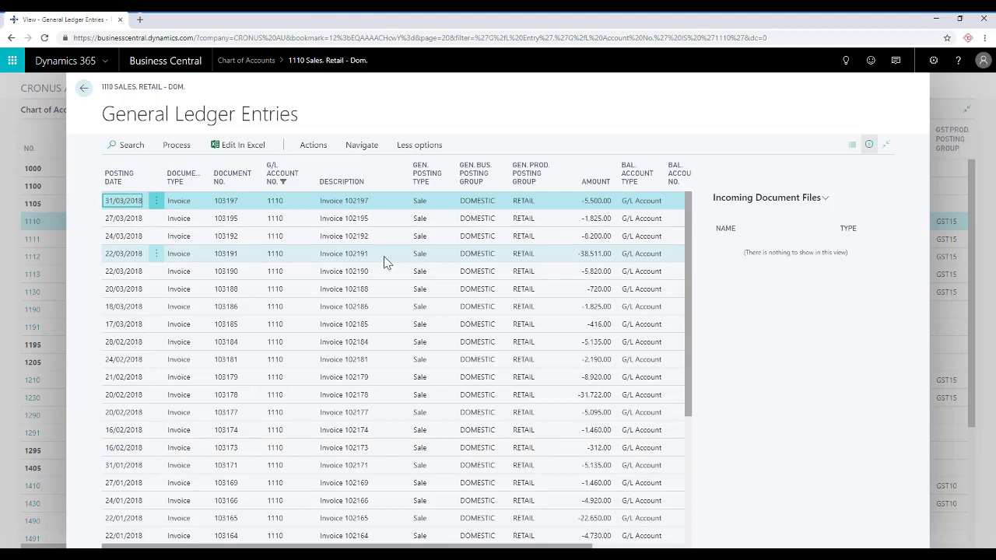
key(Escape)
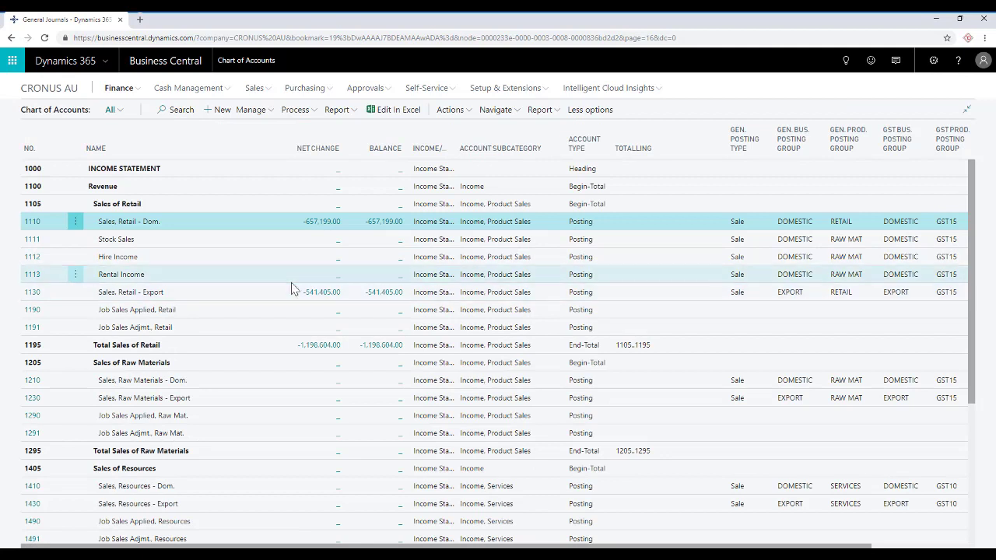